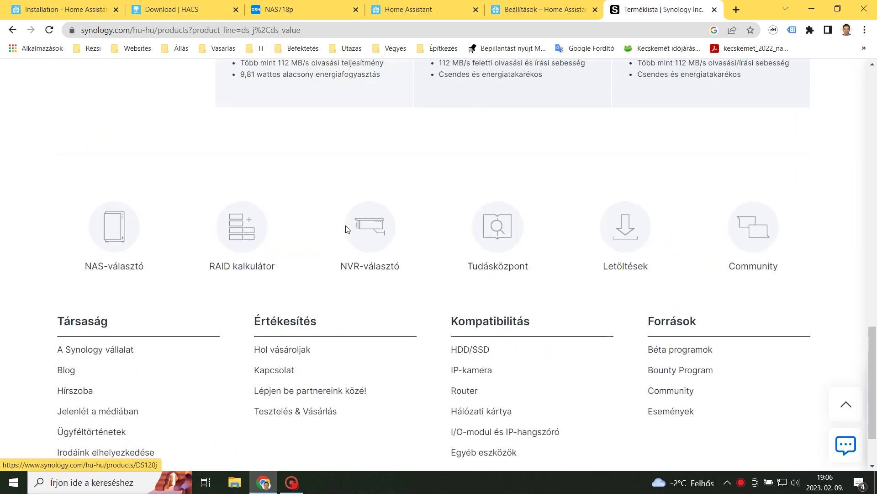
scroll(347, 229, up, 2)
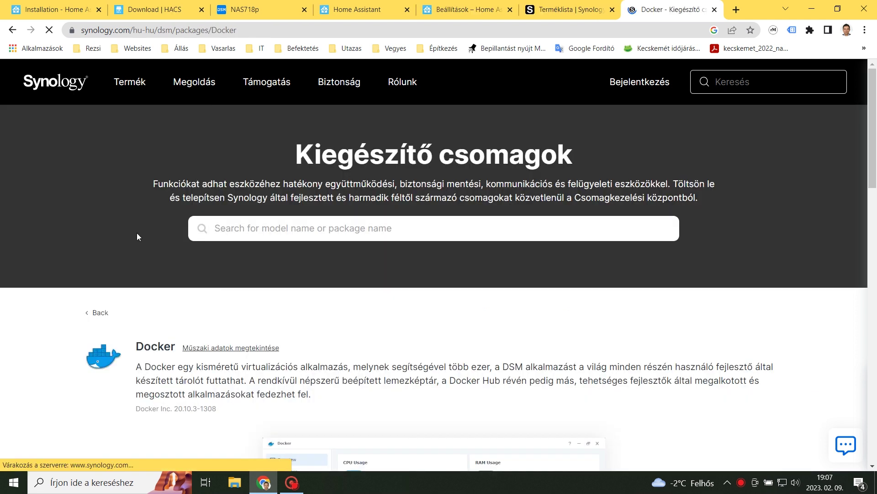
Scroll the Synology Docker package page down to the 'Vonatkozó típusok' compatible NAS model list
scroll(137, 236, down, 3)
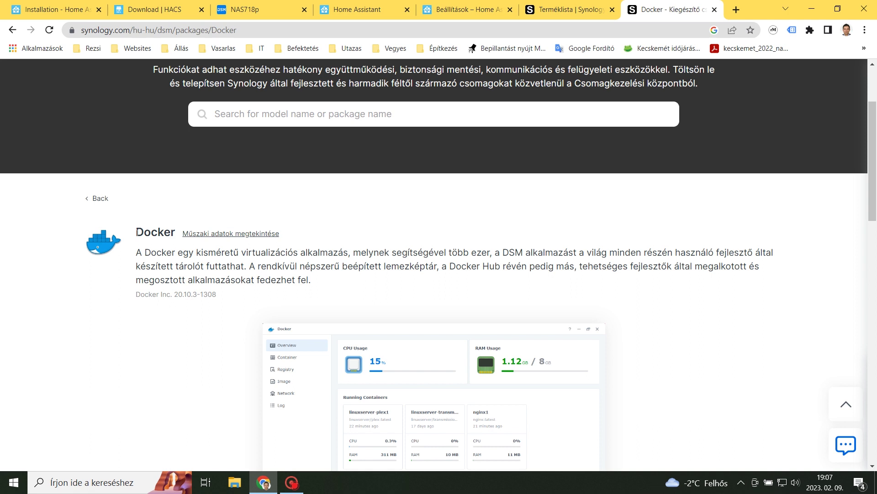
scroll(137, 233, down, 8)
scroll(137, 237, down, 3)
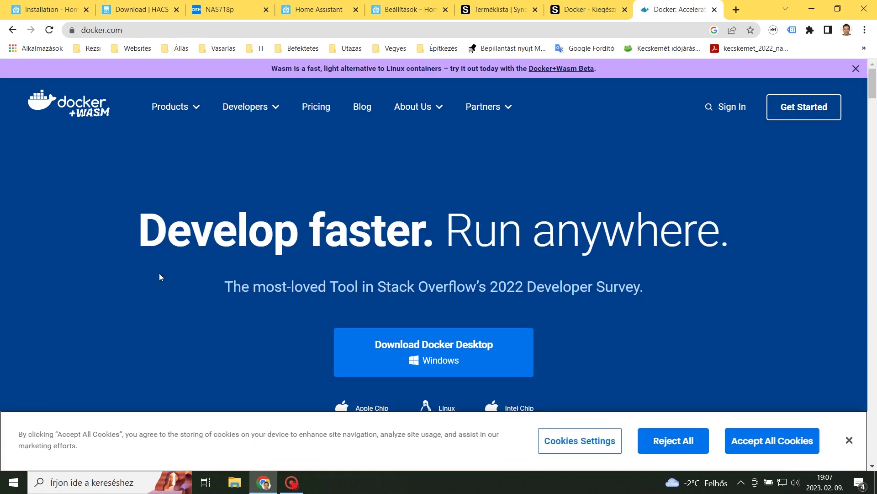
Accept all cookies on docker.com and scroll down through its homepage
click(772, 441)
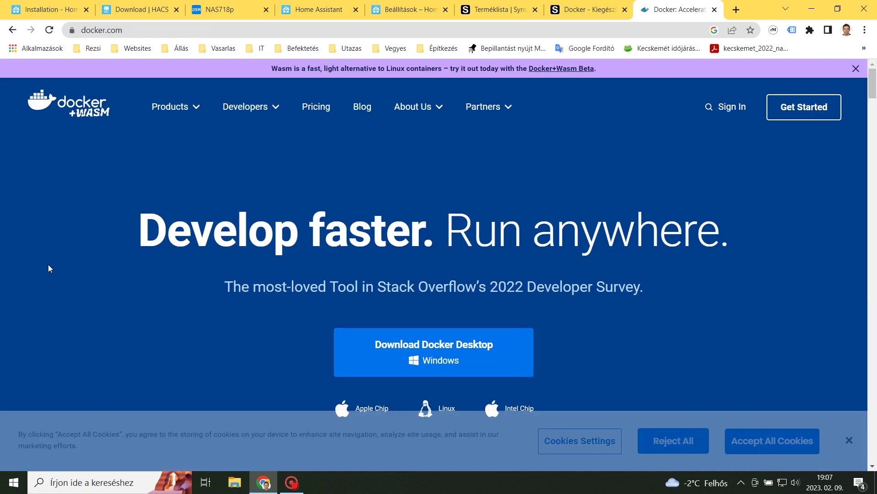
scroll(112, 287, down, 7)
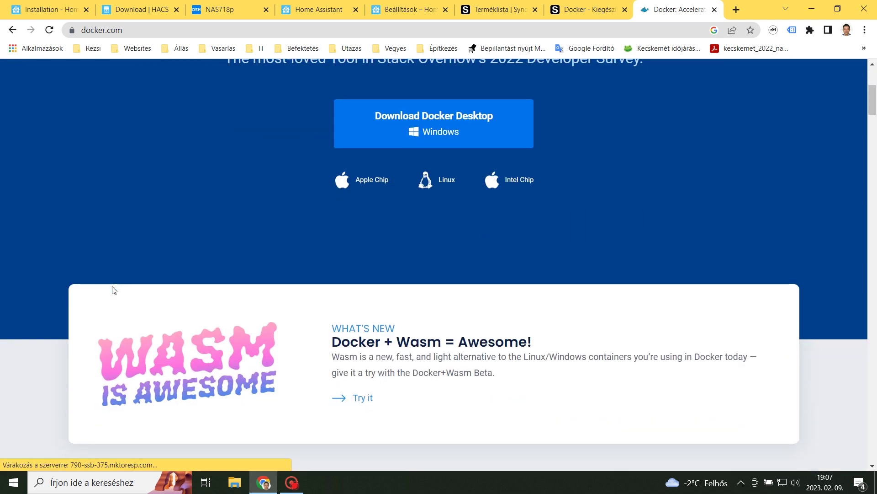
scroll(112, 288, down, 8)
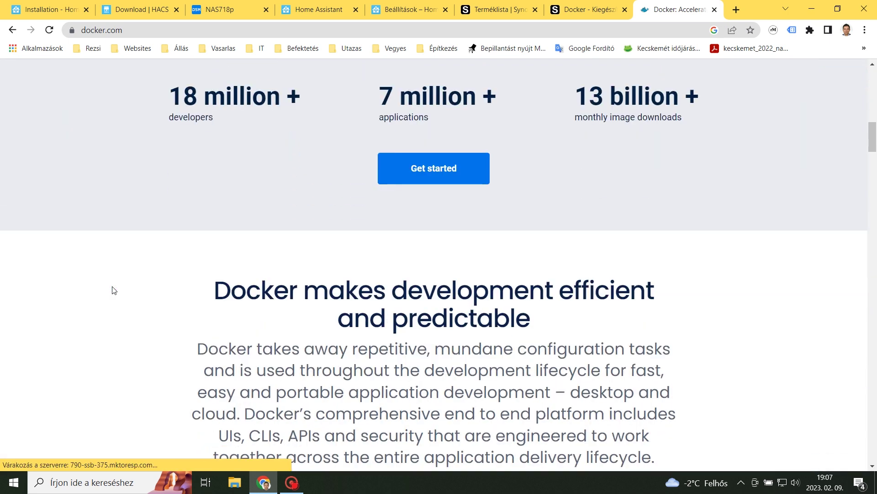
scroll(113, 290, down, 4)
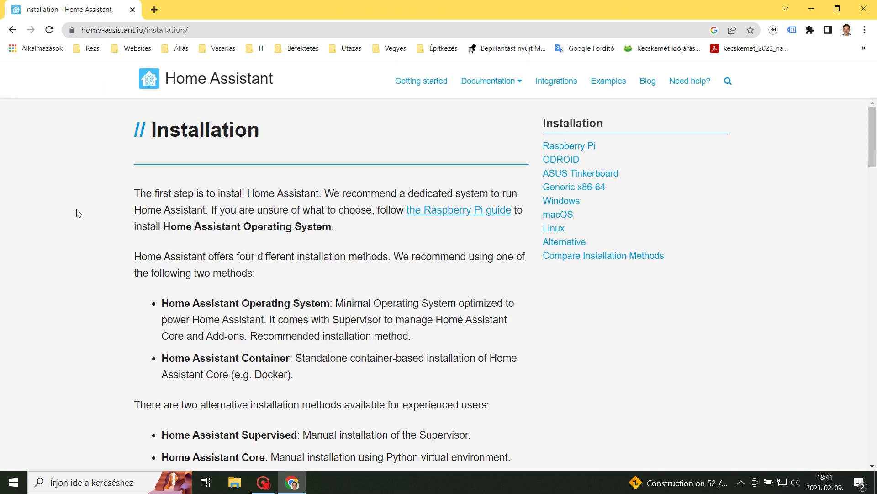
Scroll to the Compare Installation Methods table, then to the home page's Current Version 2023.2.3
scroll(123, 222, down, 4)
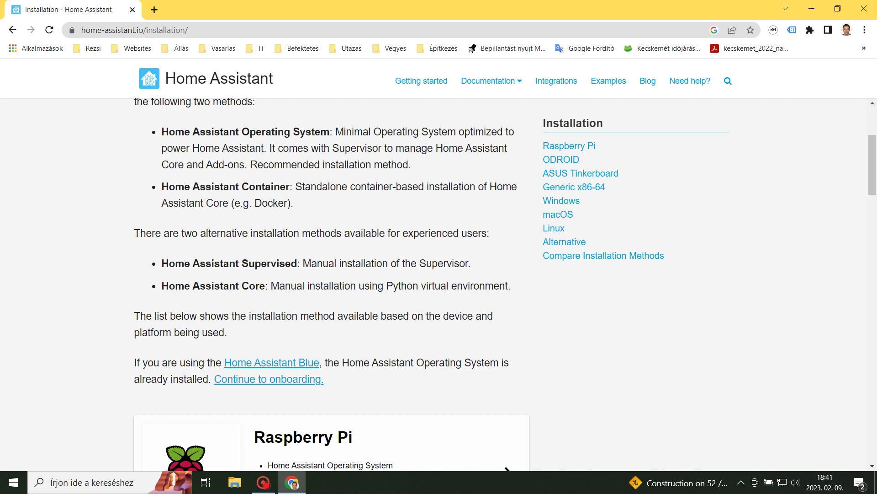
scroll(331, 283, down, 14)
scroll(332, 283, down, 14)
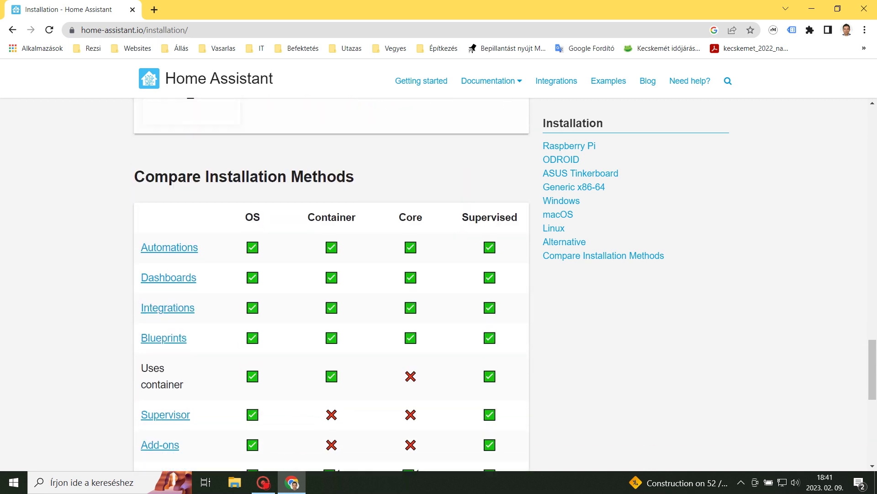
scroll(236, 189, down, 2)
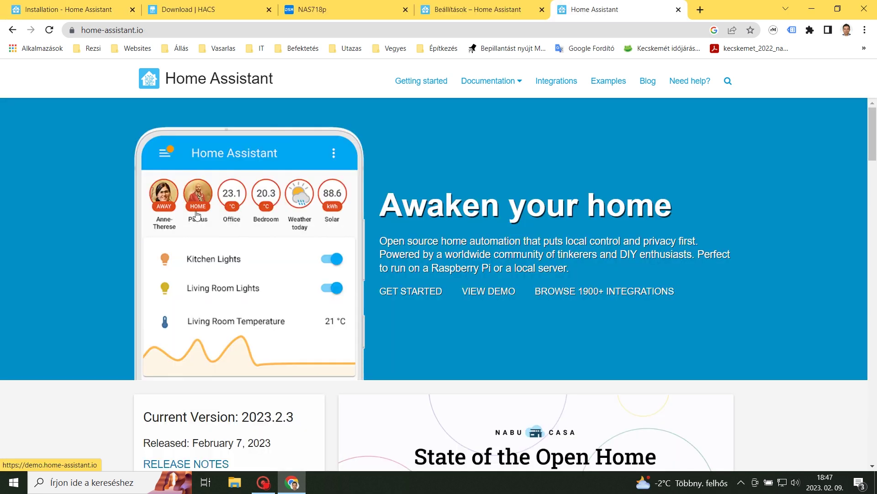
scroll(197, 218, down, 1)
scroll(261, 338, down, 1)
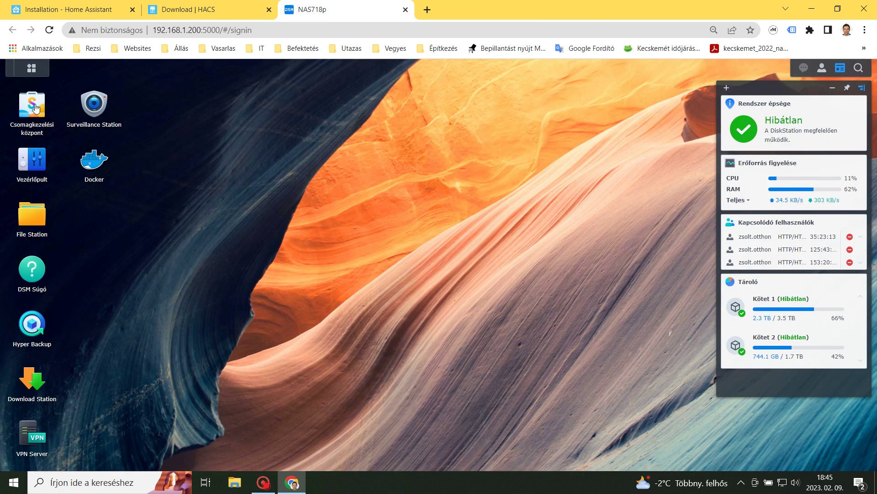
Check Package Center's open-source packages, dismiss the Java update notice, and show all installed apps
click(32, 111)
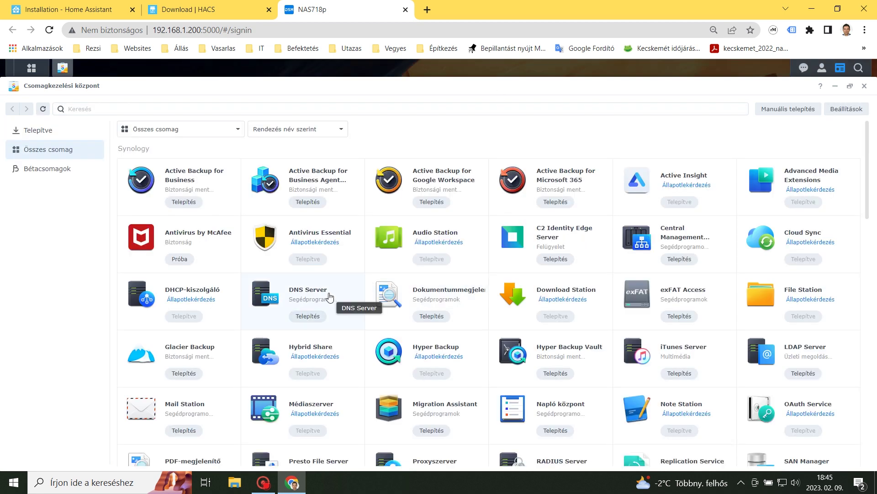
scroll(330, 297, down, 10)
scroll(330, 297, down, 4)
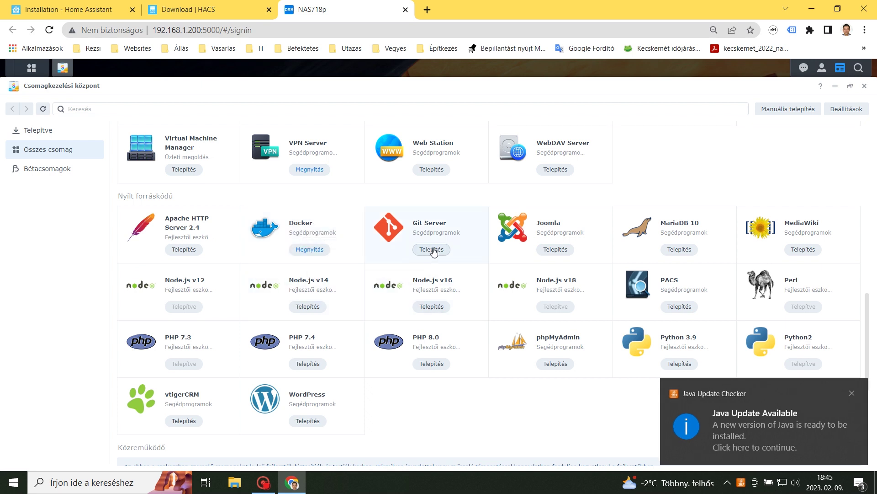
click(852, 394)
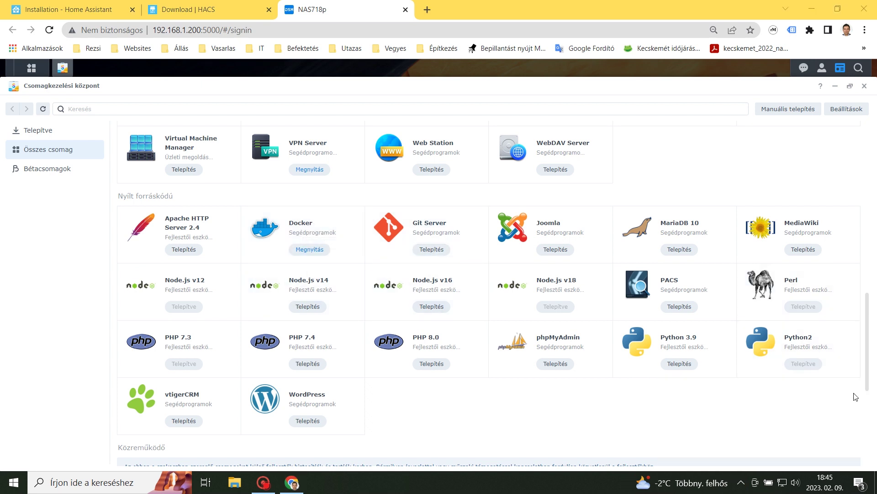
click(31, 68)
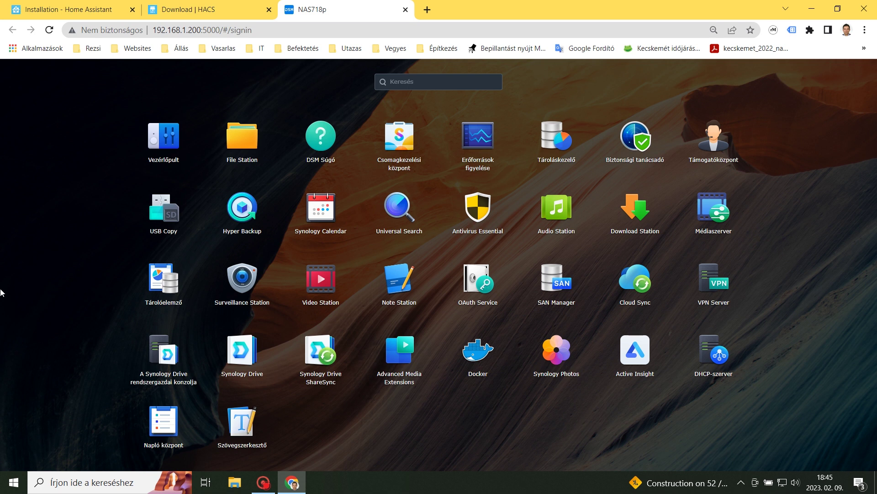
Search the Docker registry (Nyilvántartás) for 'homeassistant' images
click(478, 354)
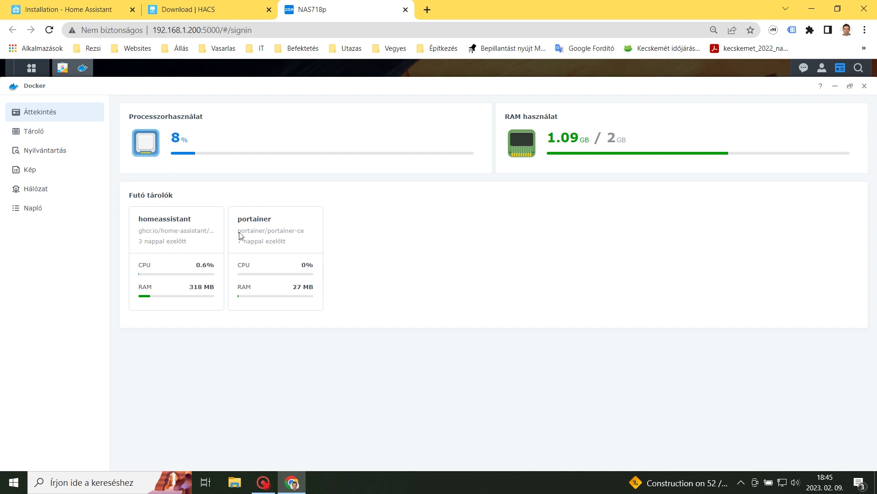
click(45, 151)
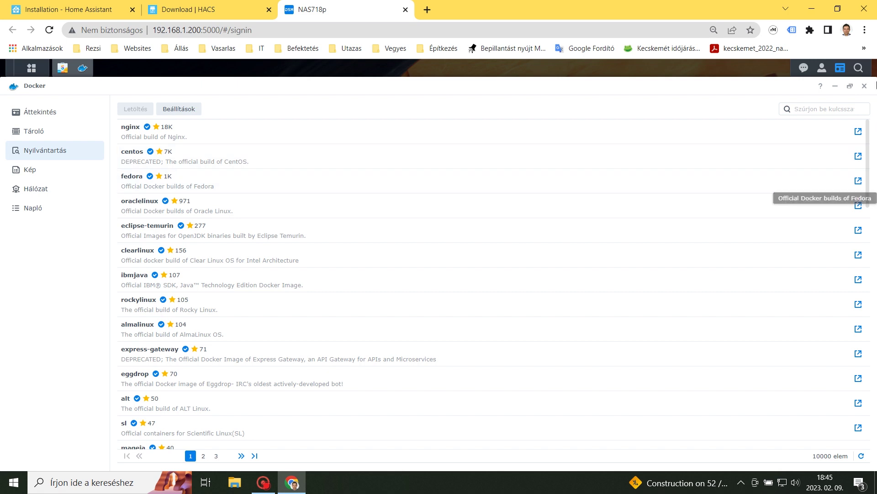
click(812, 109)
text(h)
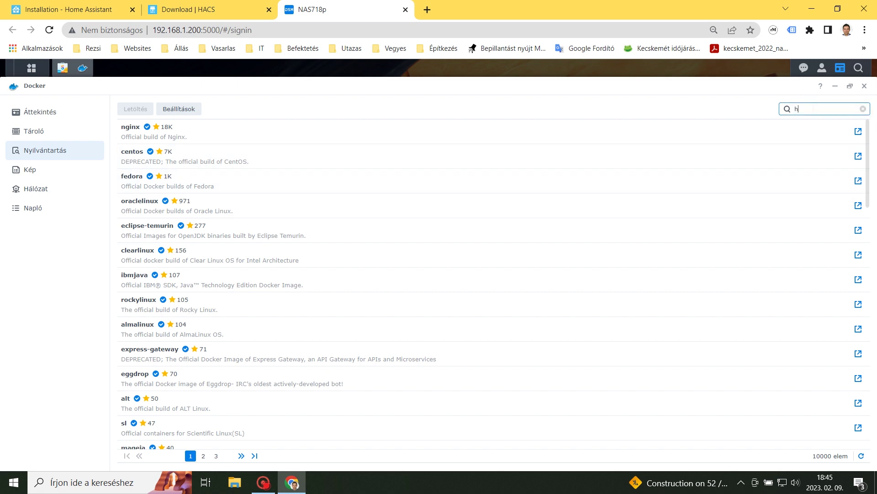
text(omeassistant)
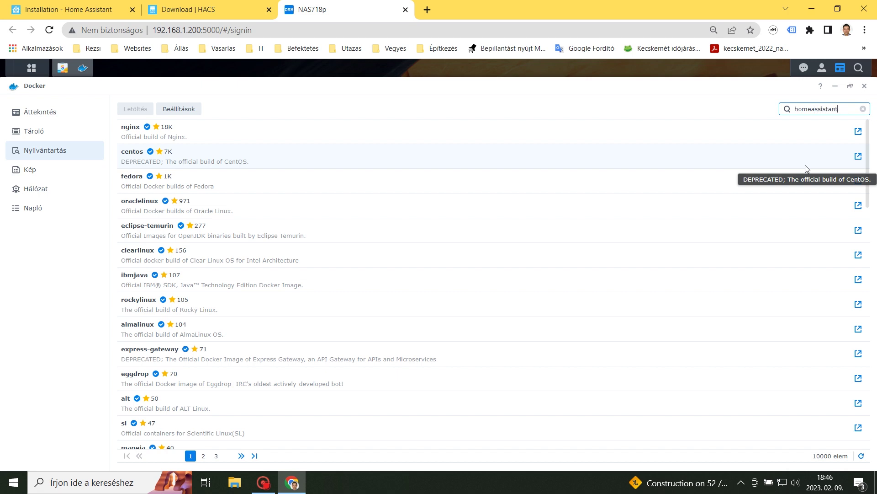
key(Return)
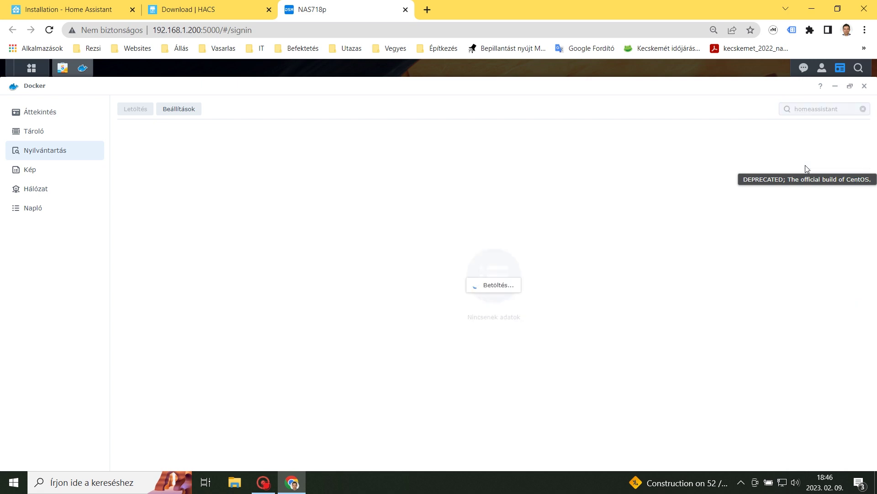
Download the 'latest' tag of homeassistant/home-assistant, then launch File Station
click(152, 132)
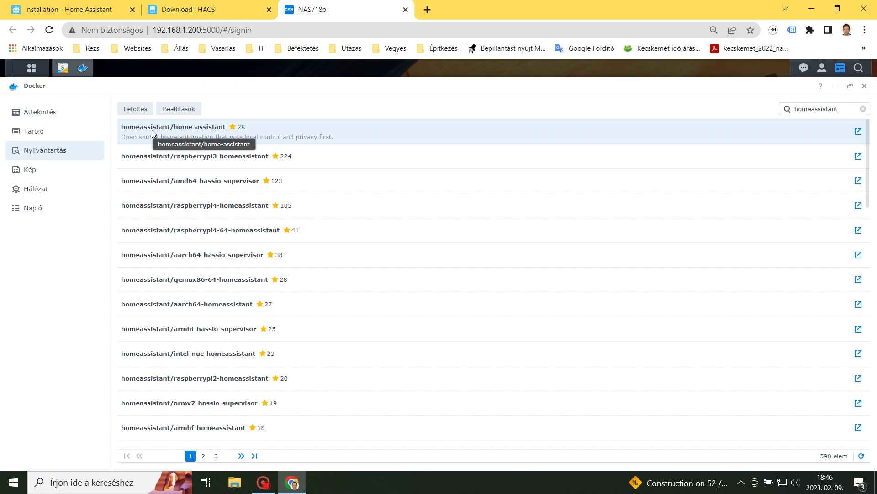
click(138, 111)
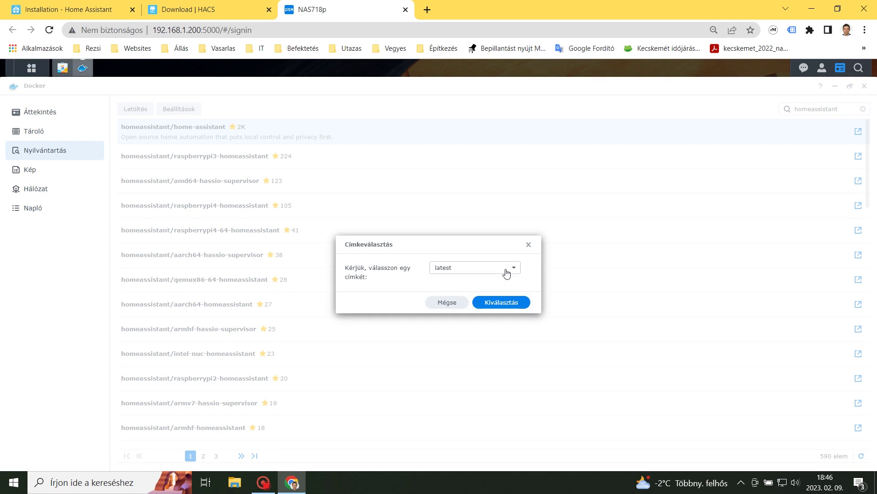
click(500, 306)
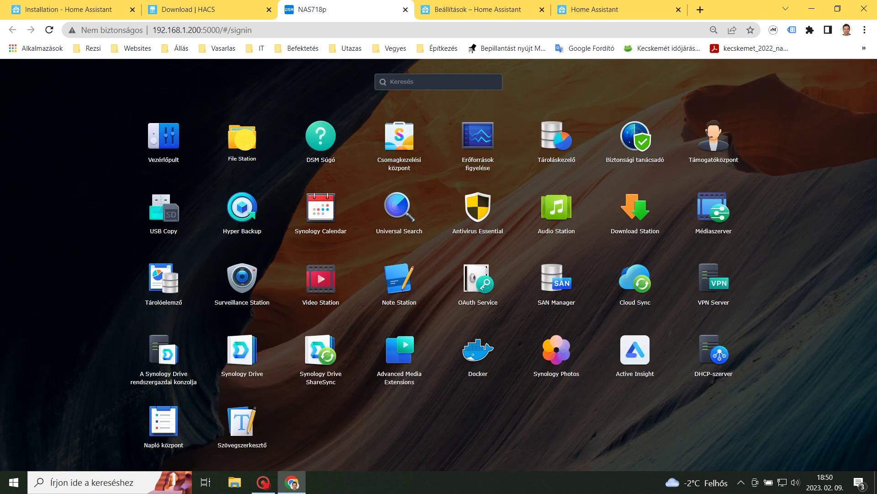
click(246, 140)
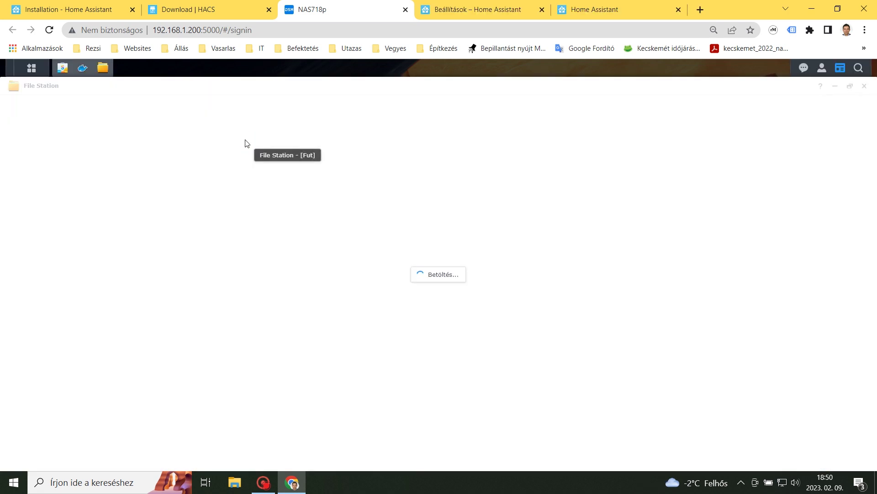
Create a folder named configtest inside docker/homeassistant in File Station
click(26, 154)
click(18, 156)
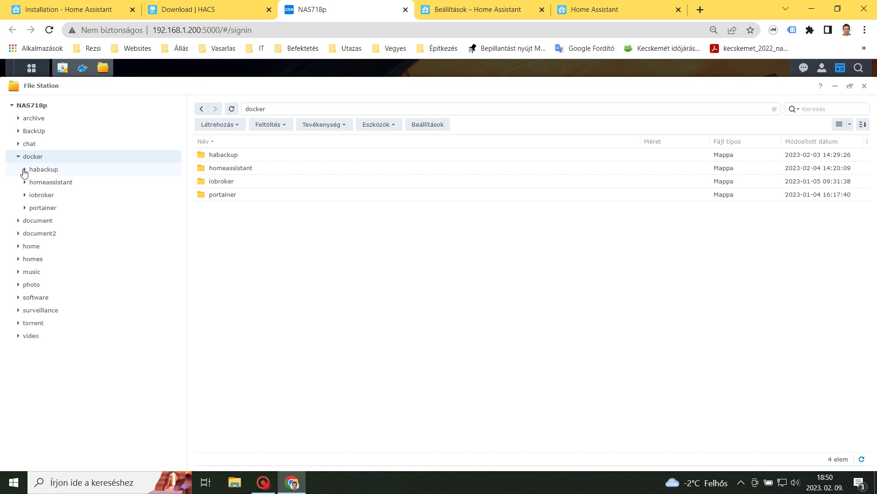
click(25, 182)
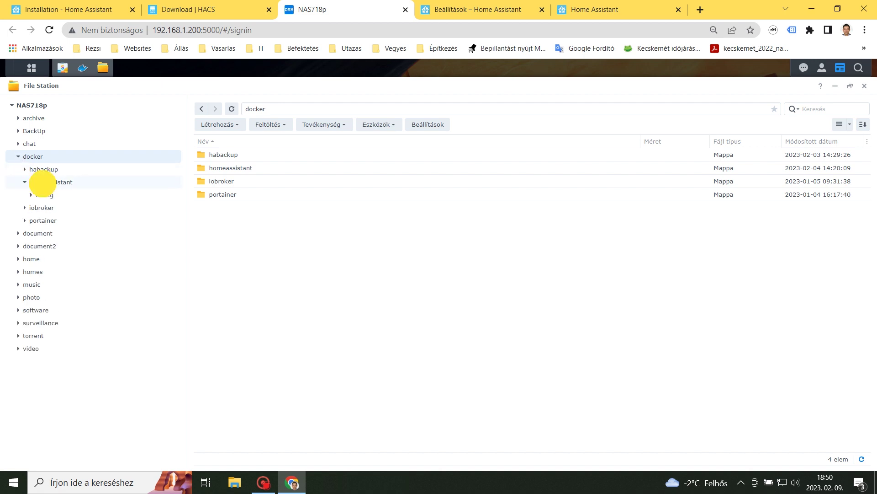
click(45, 184)
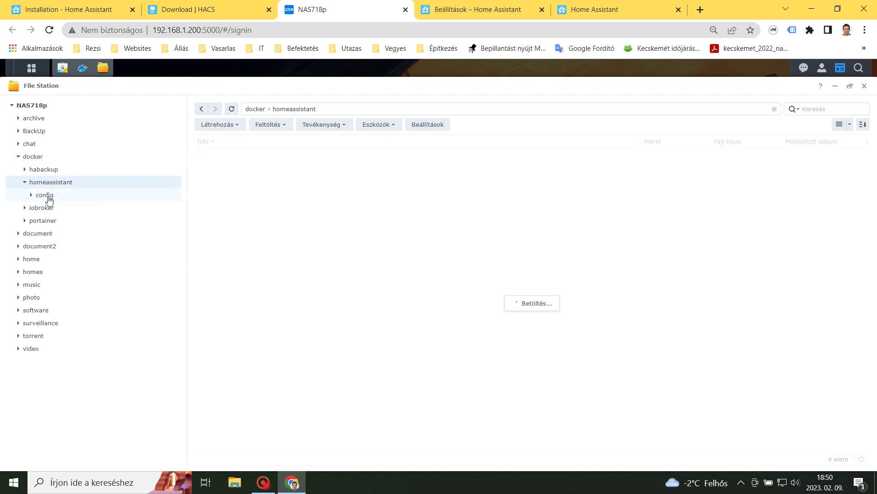
click(239, 131)
click(245, 143)
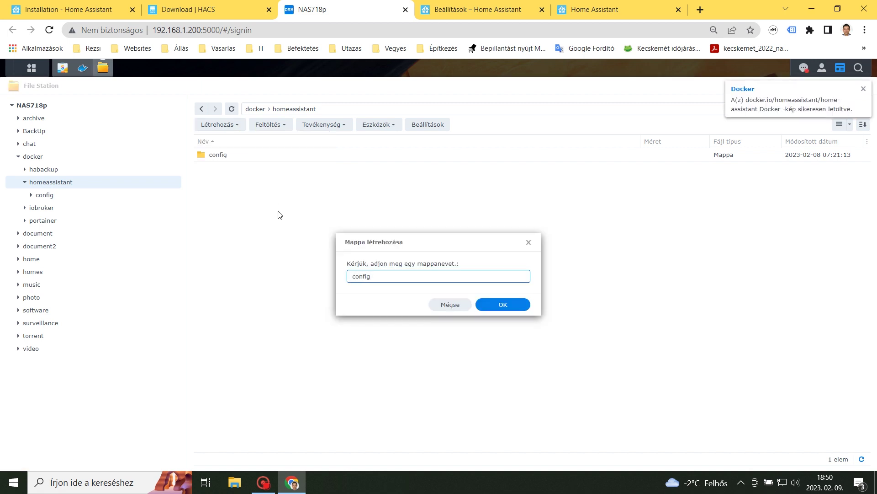
text(configtest)
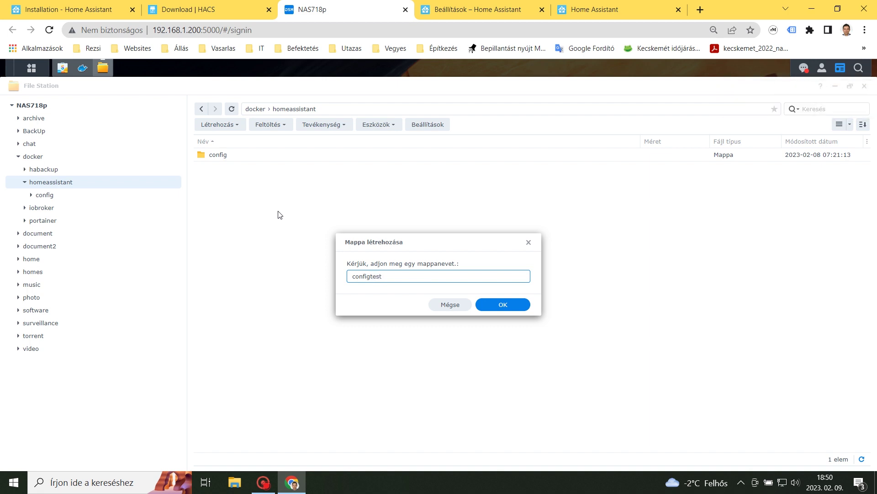
click(502, 305)
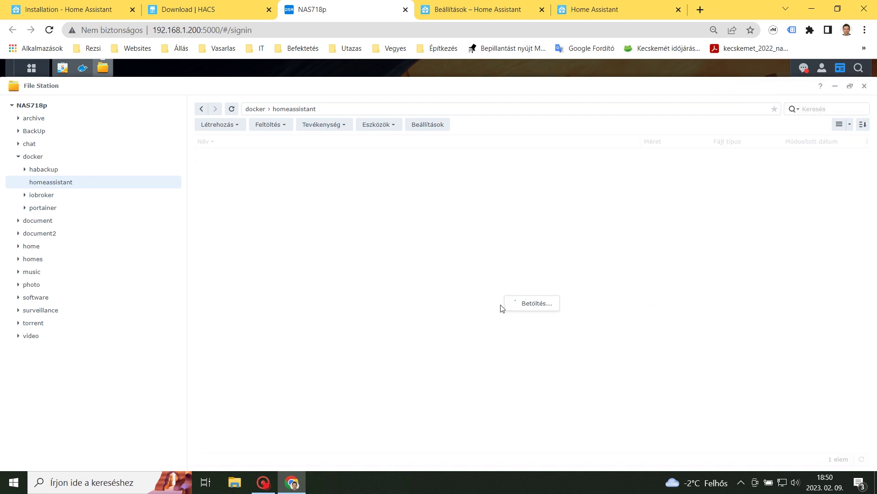
Check notifications and view Docker's downloaded images (Kép) list
click(804, 68)
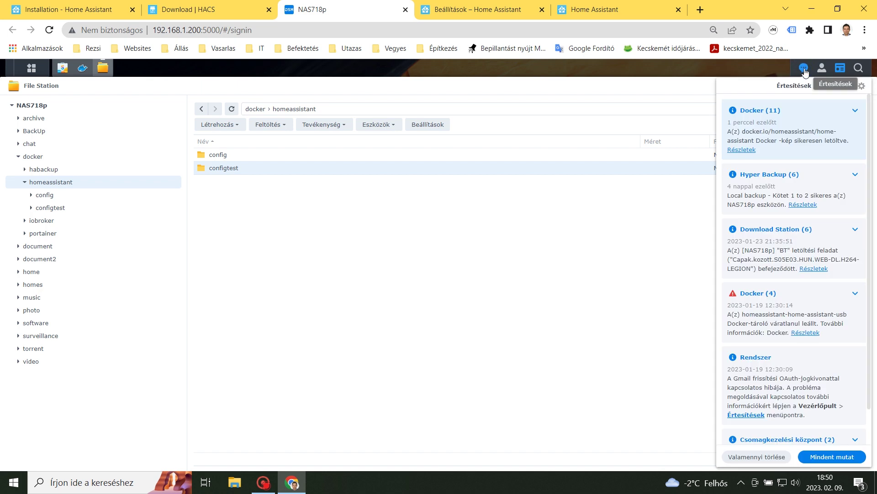
click(82, 70)
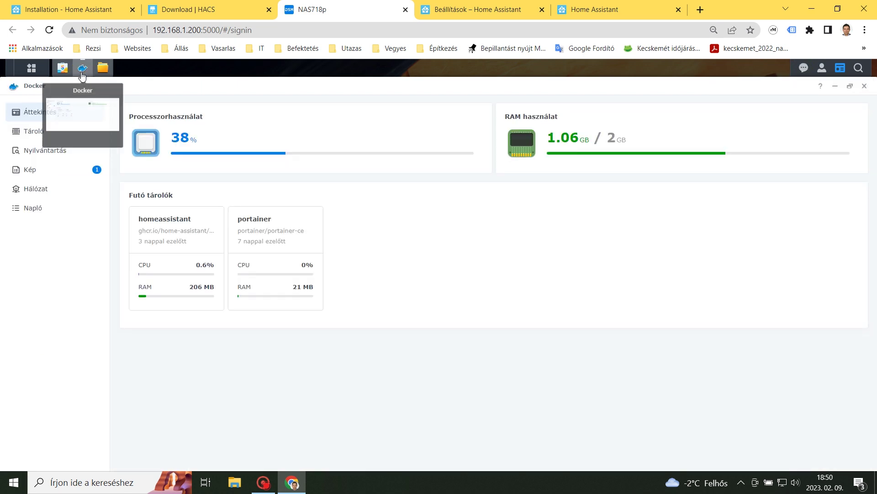
click(32, 175)
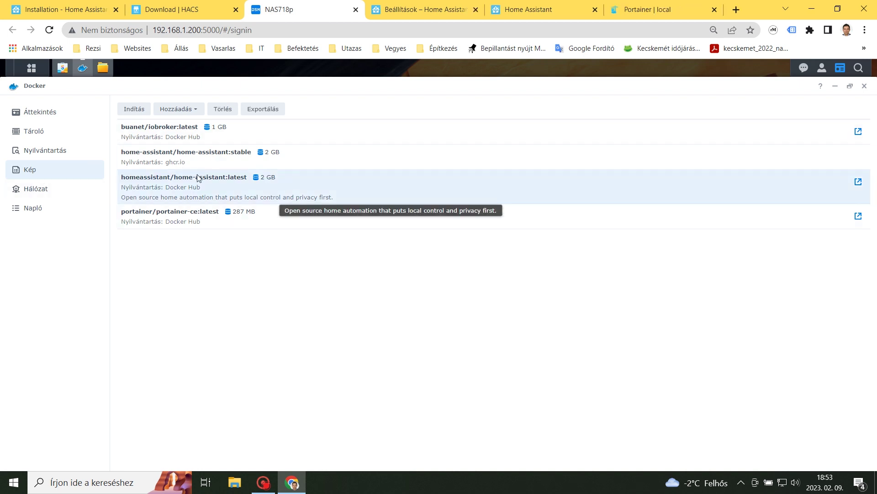
Launch a container from homeassistant/home-assistant:latest using the Docker host's network
click(137, 110)
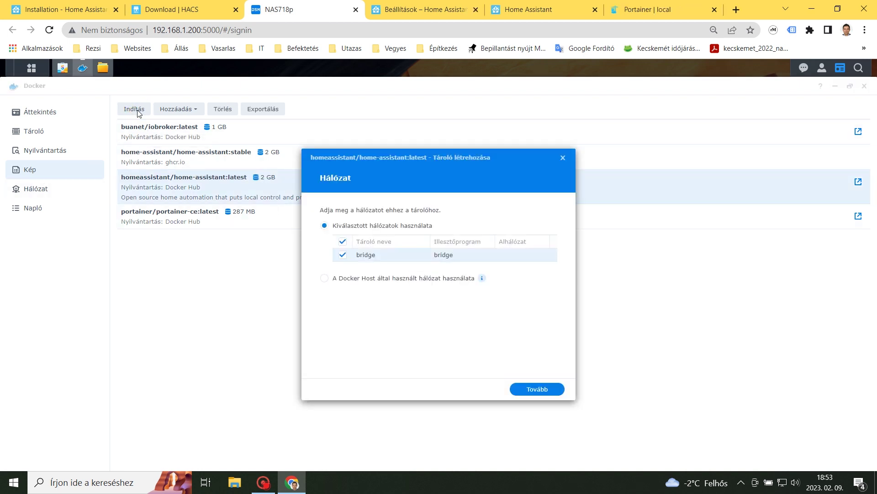
click(324, 278)
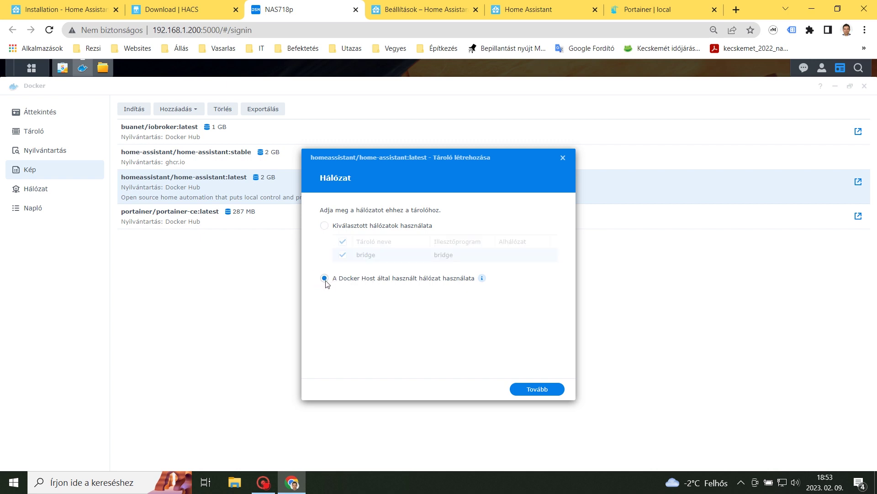
click(538, 390)
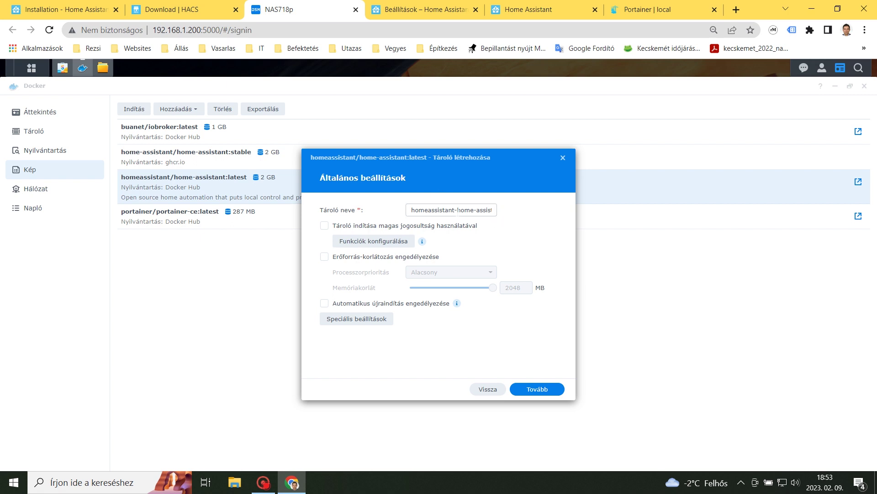
Rename the container to homeassistanttest and review its Links and Execution Command advanced settings
drag(458, 210, 544, 208)
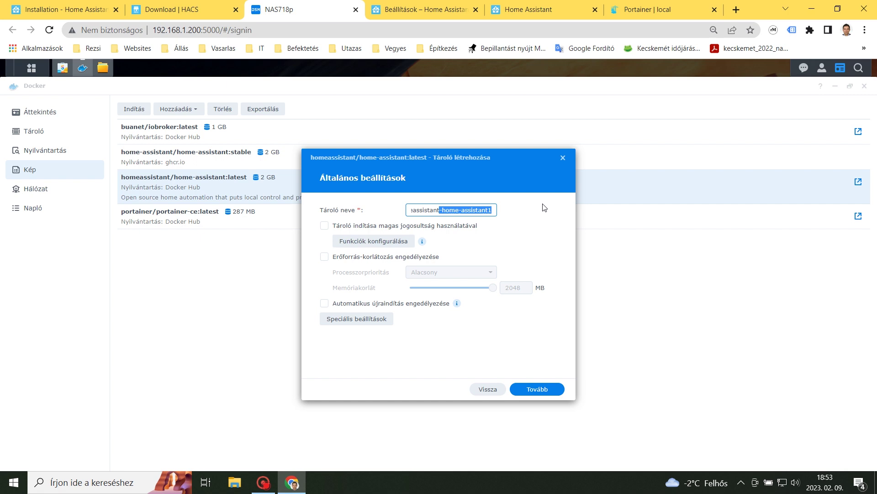
text(t)
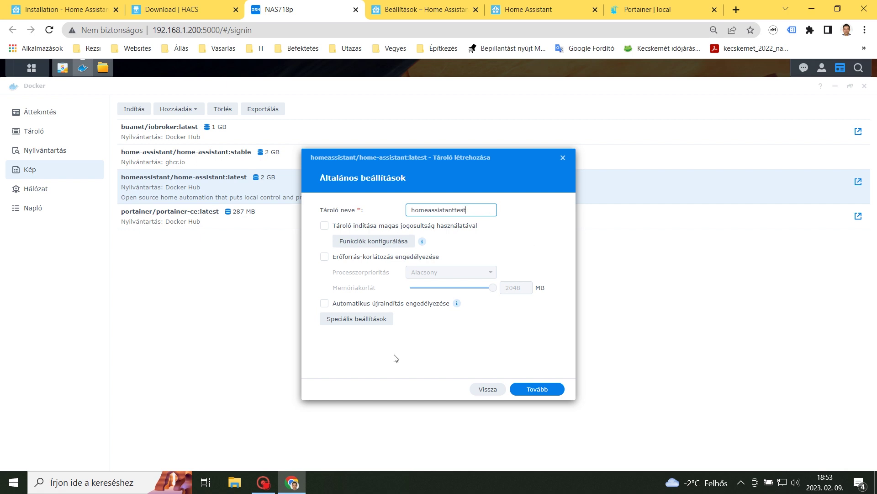
click(376, 322)
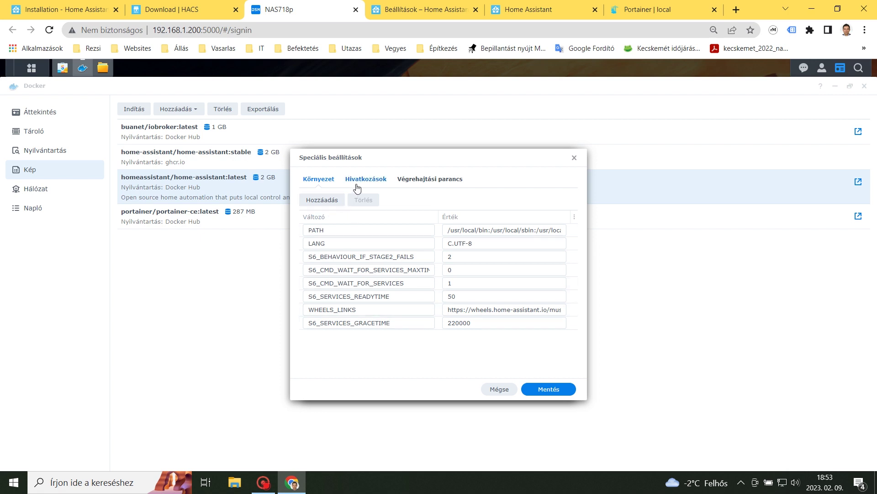
click(364, 179)
click(426, 180)
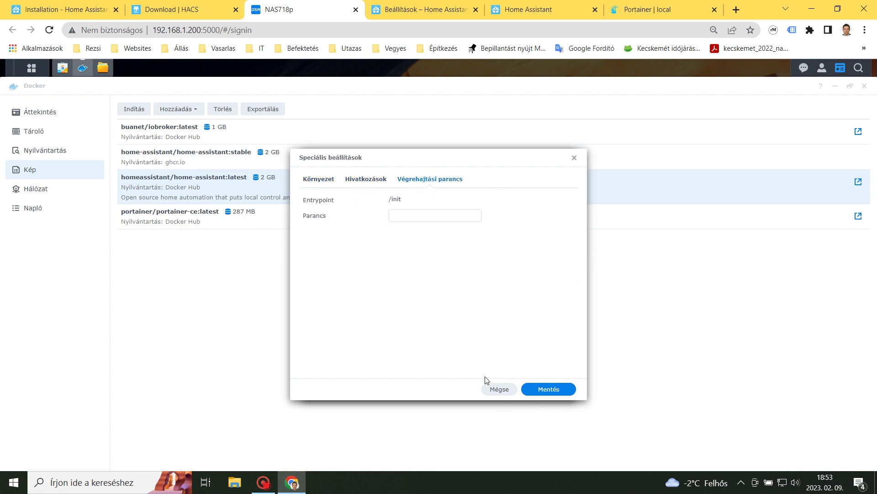
click(549, 390)
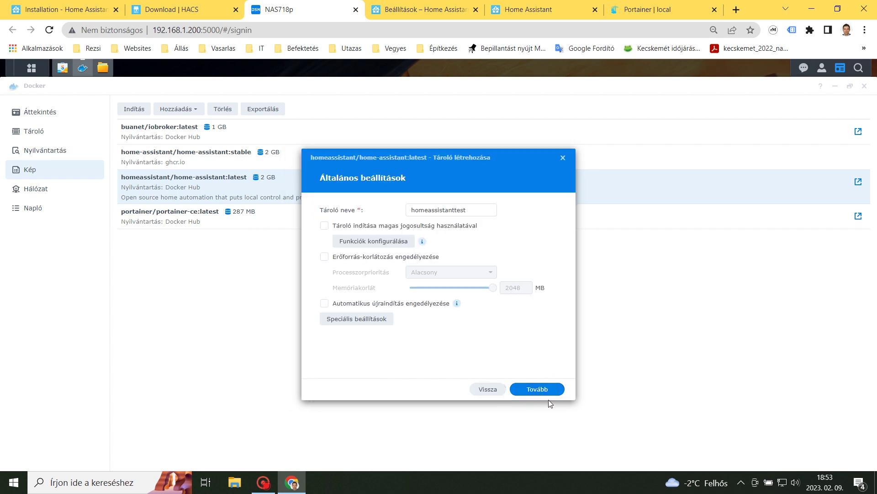
Mount docker/homeassistant/configtest at /config and proceed to the container summary
click(544, 390)
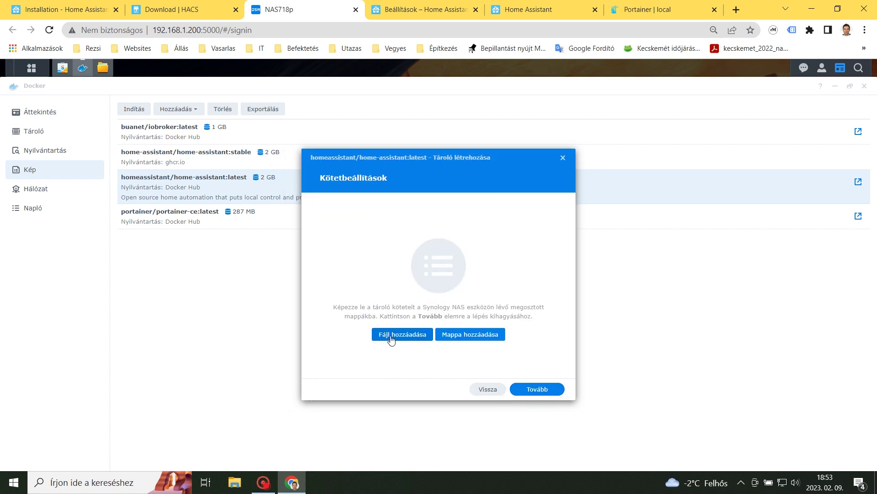
click(462, 336)
click(356, 256)
click(362, 281)
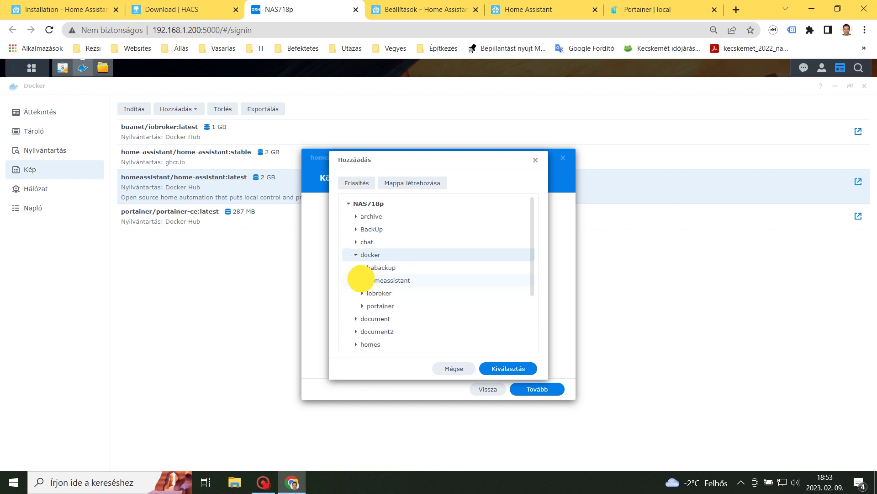
click(385, 307)
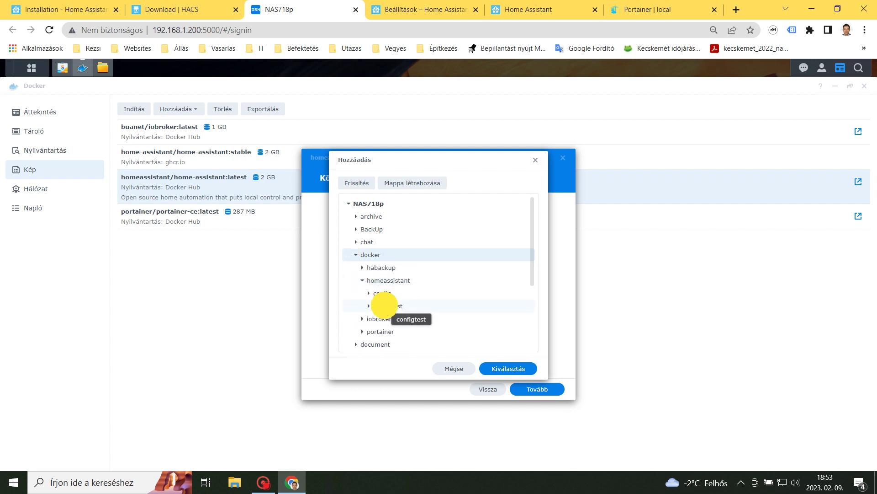
click(519, 369)
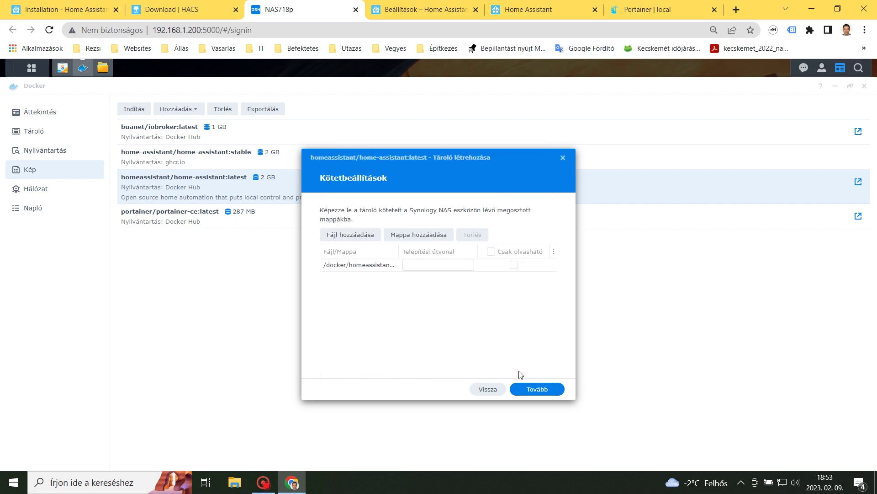
click(429, 264)
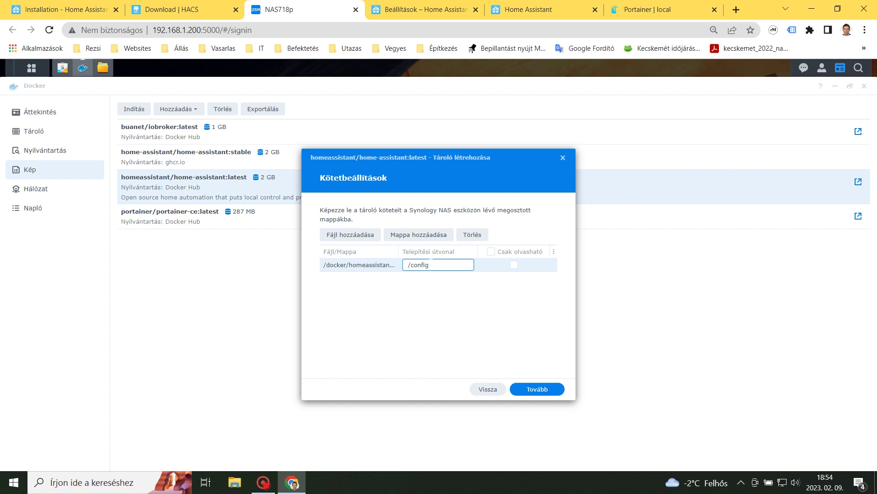
click(538, 391)
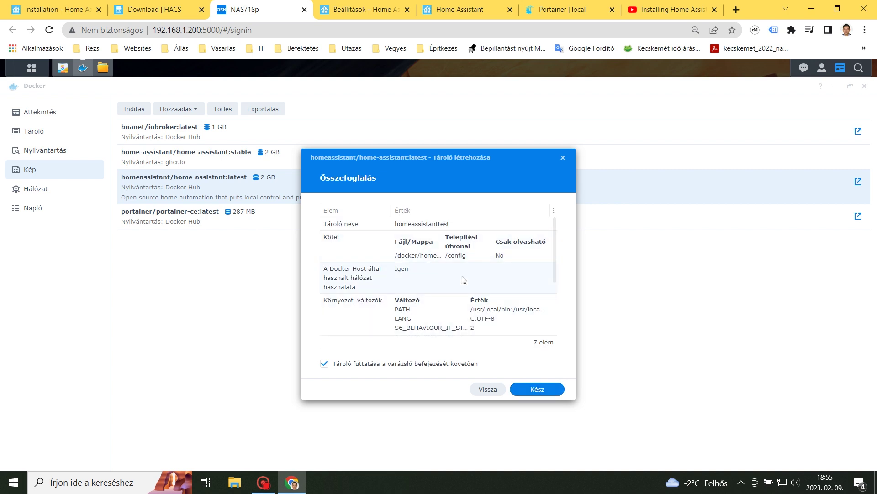
Confirm the summary to create the homeassistanttest container, then show the container list
scroll(464, 294, down, 2)
scroll(464, 295, up, 3)
click(540, 390)
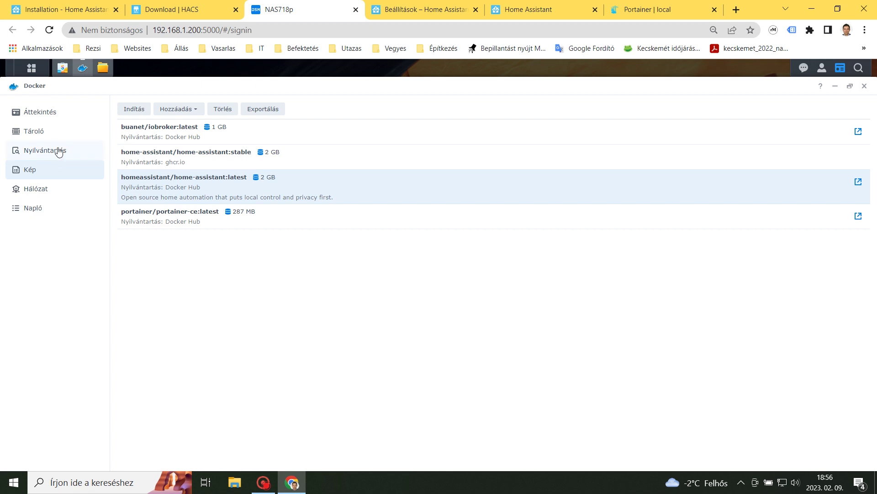
click(36, 137)
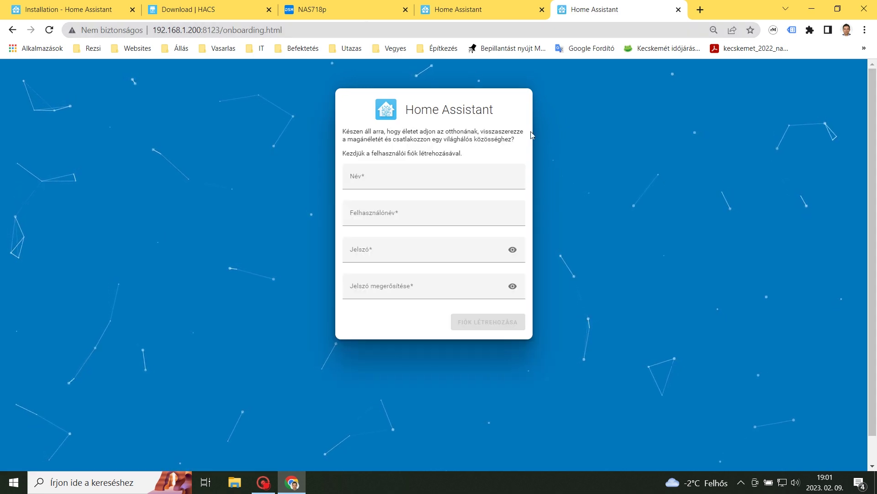
Create the Home Assistant user account with the user's name and a matching password
click(418, 178)
text(zsolt)
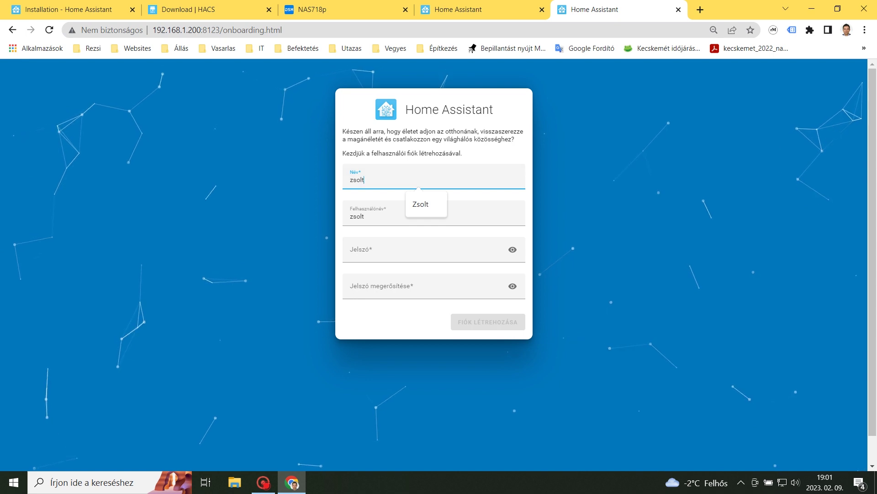
click(378, 251)
text(1234)
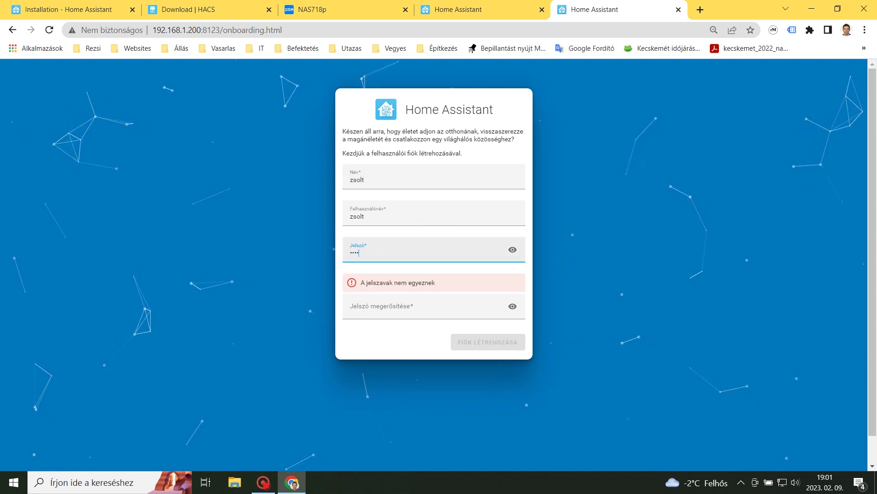
click(435, 305)
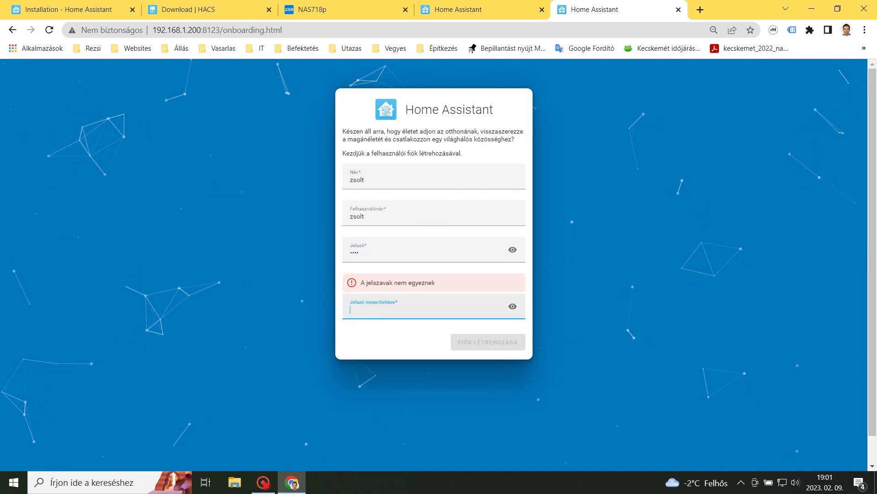
text(1234)
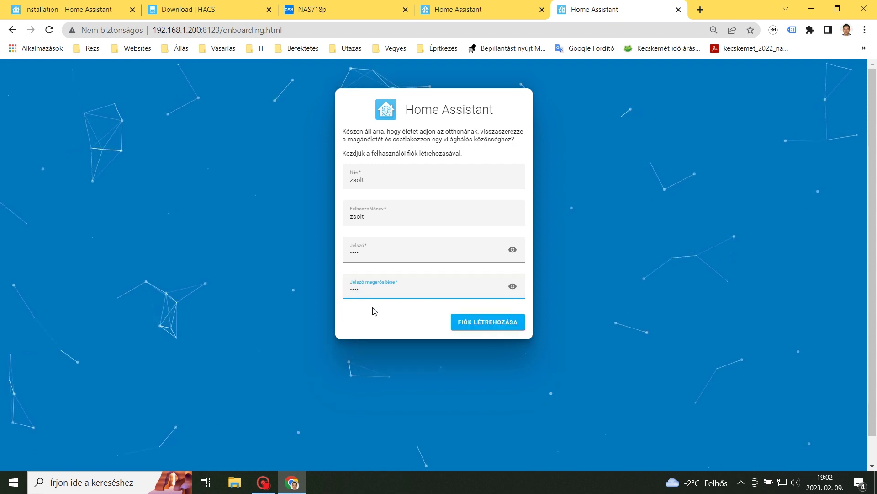
click(493, 324)
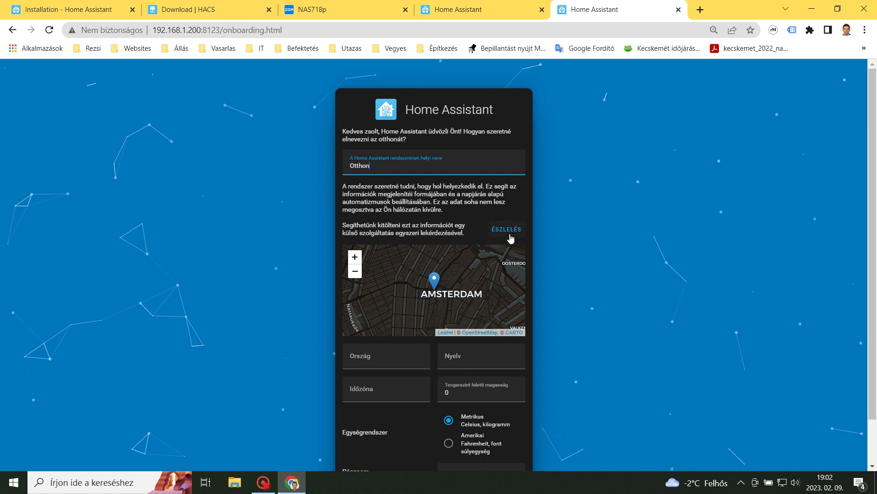
Auto-detect the Otthon home location, skip analytics, and finish onboarding to the dashboard
click(510, 236)
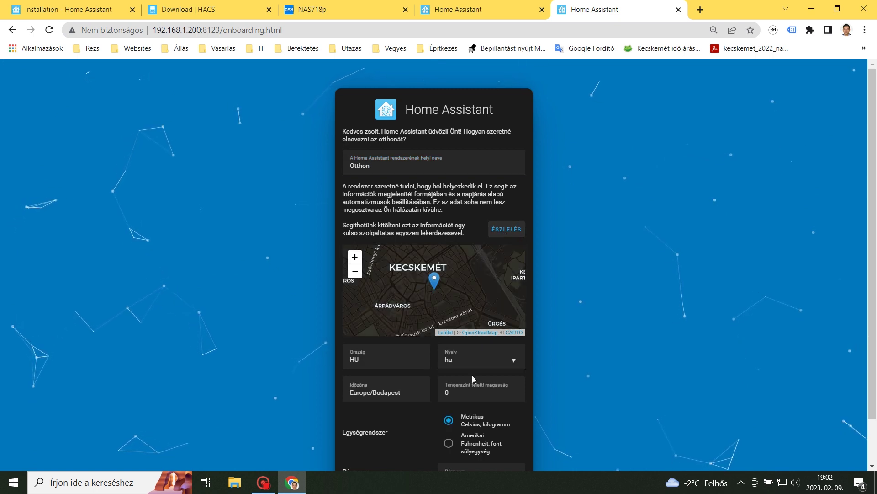
scroll(501, 394, down, 2)
click(506, 452)
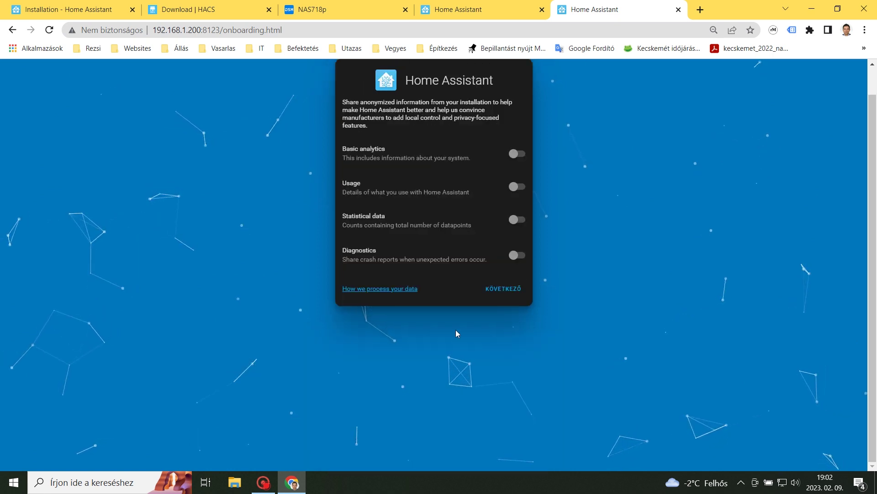
click(507, 296)
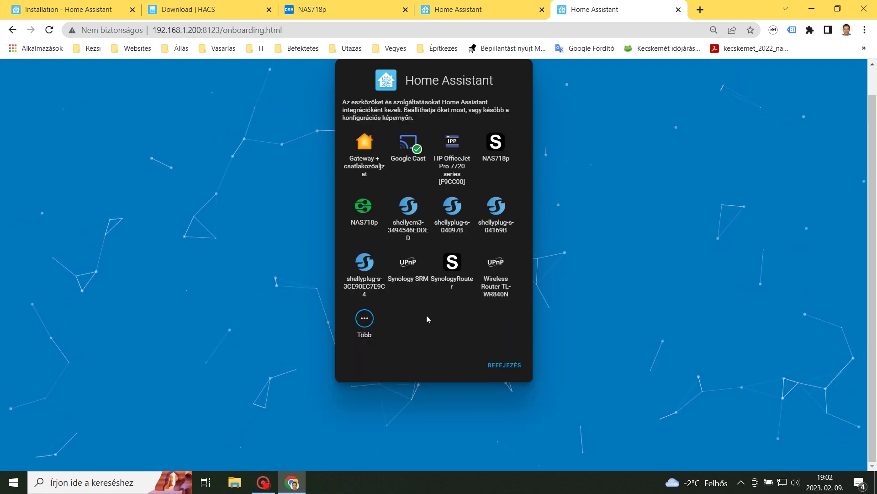
click(504, 365)
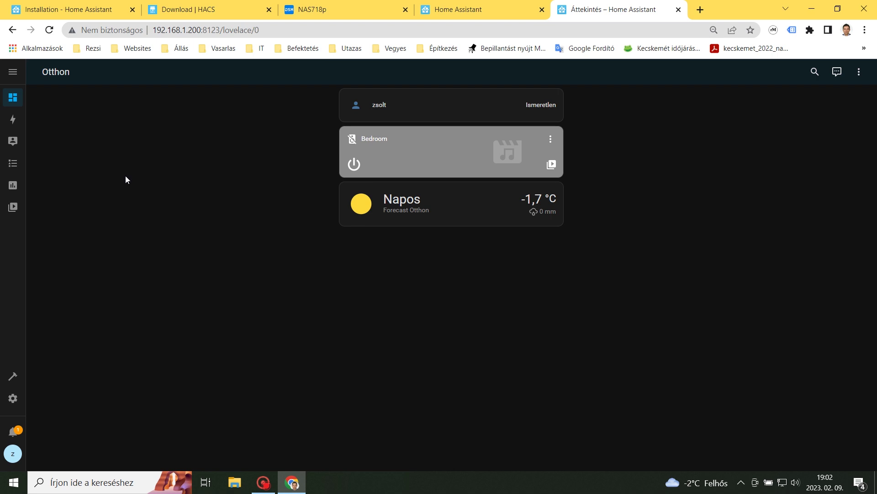
Visit Energy, Map, Logbook, History, Media, Developer Tools, then Settings > About showing 2023.2.3
click(13, 122)
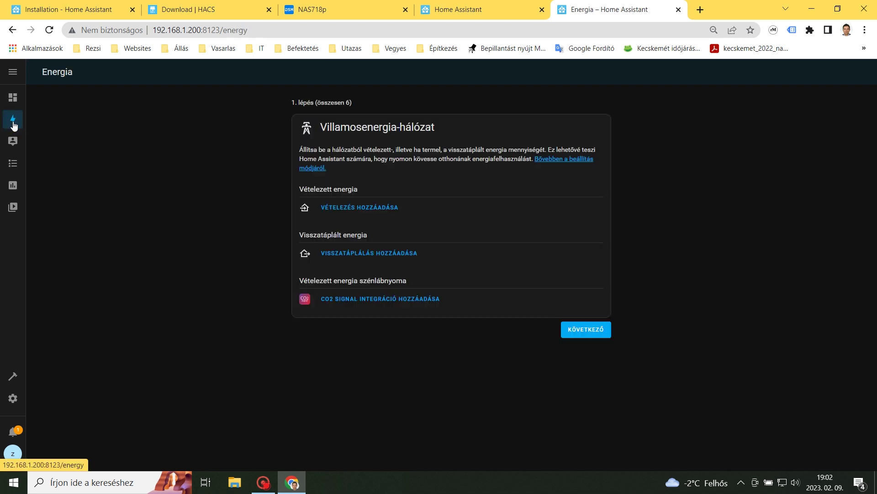
click(12, 141)
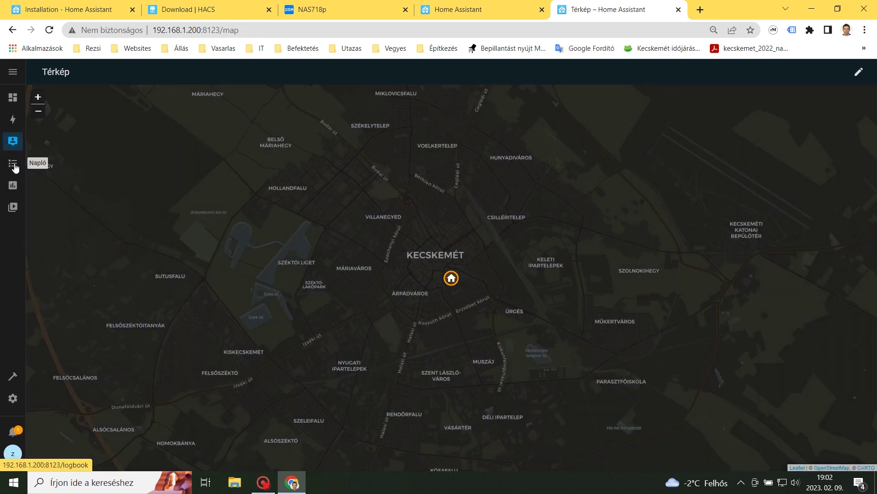
click(14, 165)
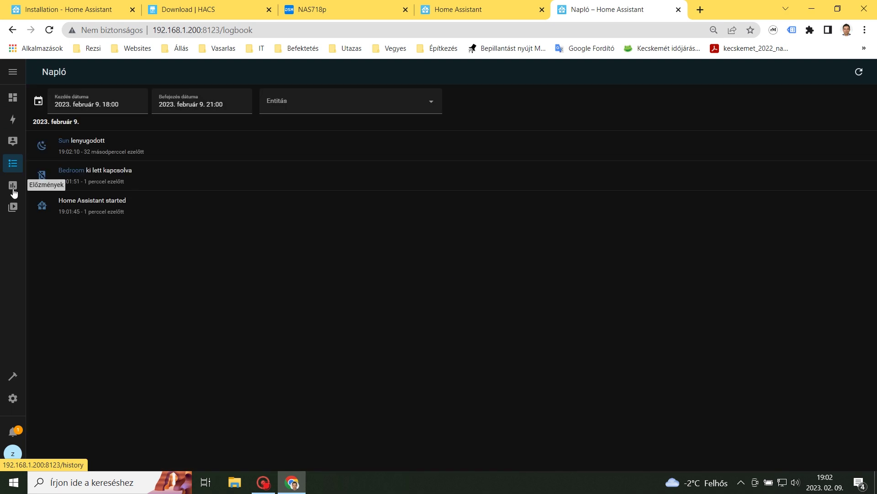
click(13, 188)
click(14, 210)
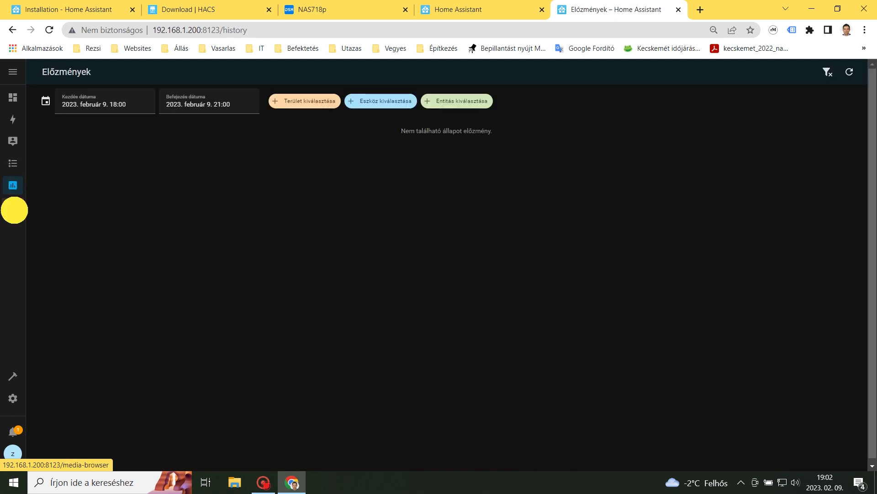
click(13, 379)
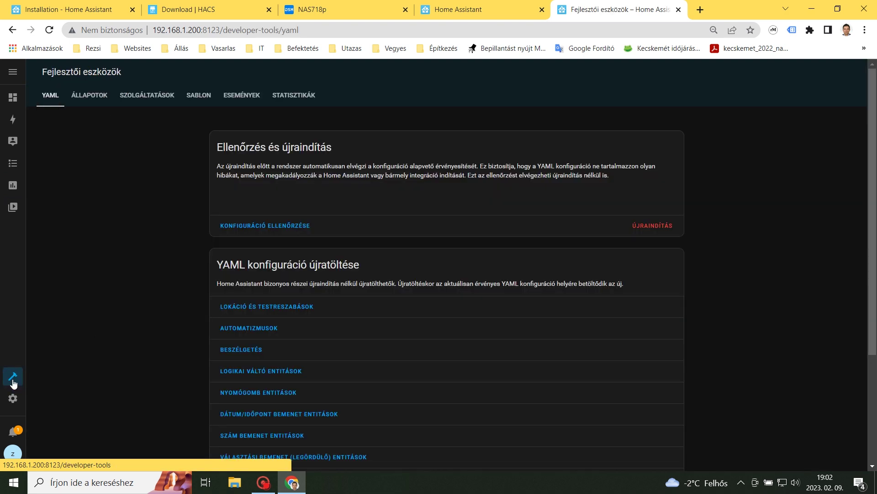
click(12, 398)
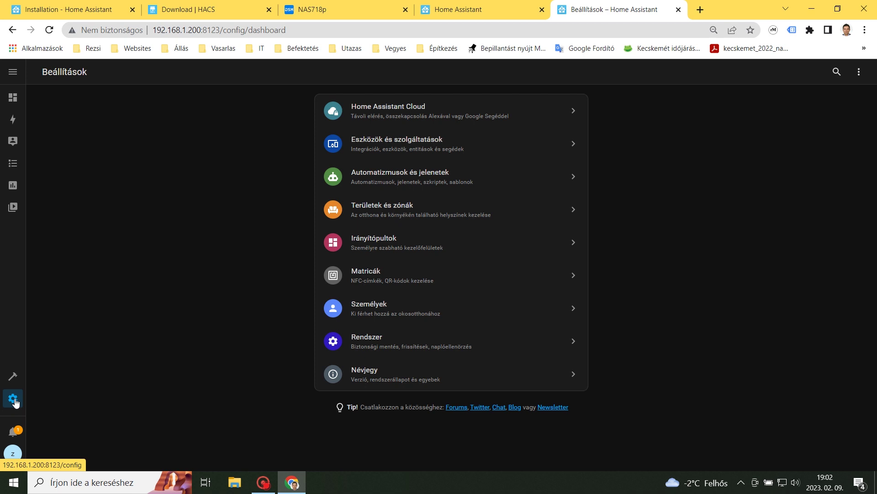
click(397, 379)
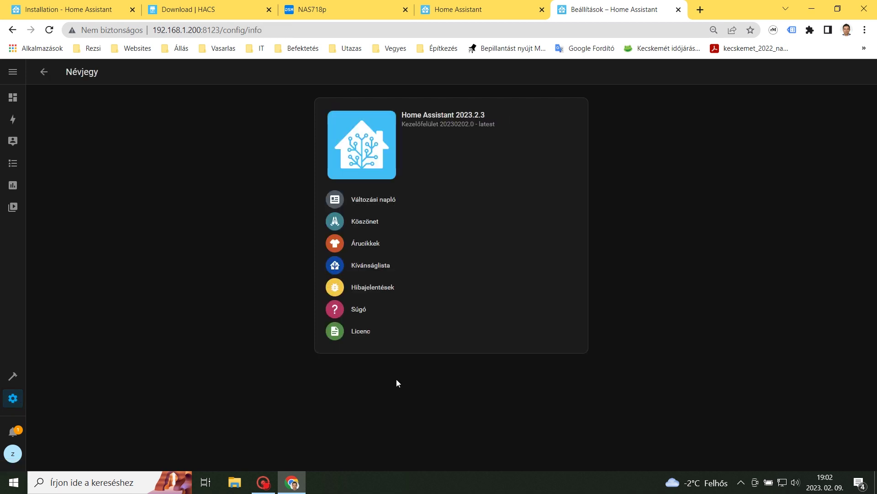